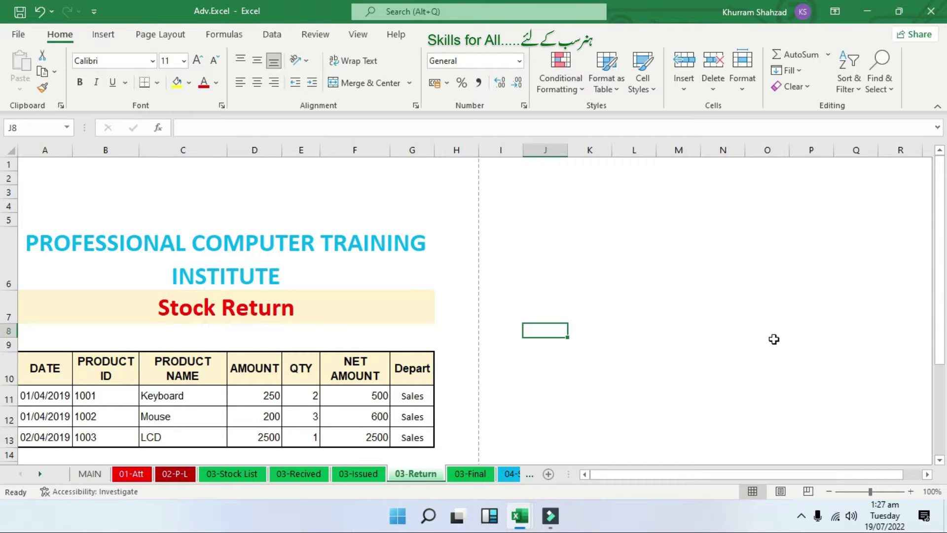
Step: Cycle through the File menu's Home, New and Open pages, finishing on New
{"action": "left_click", "coordinate": [15, 35]}
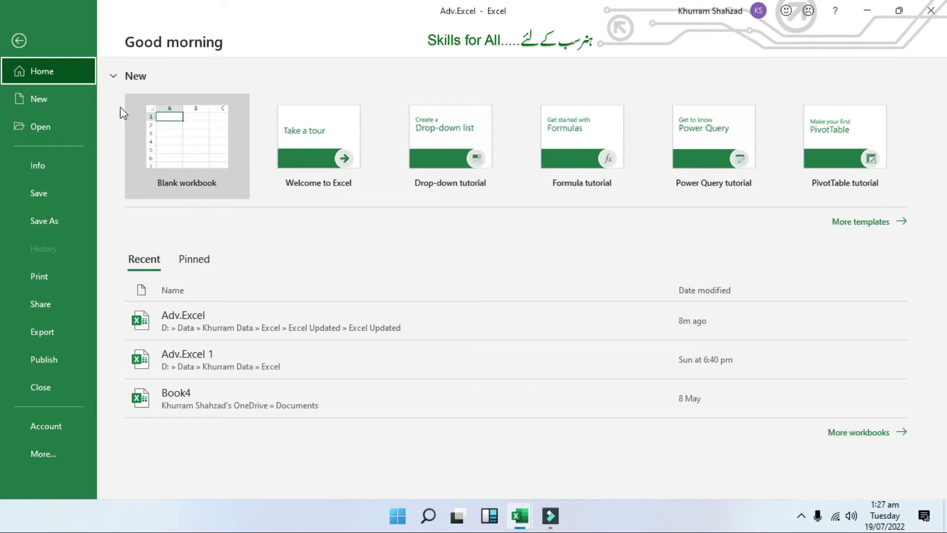
{"action": "left_click", "coordinate": [46, 106]}
{"action": "left_click", "coordinate": [49, 131]}
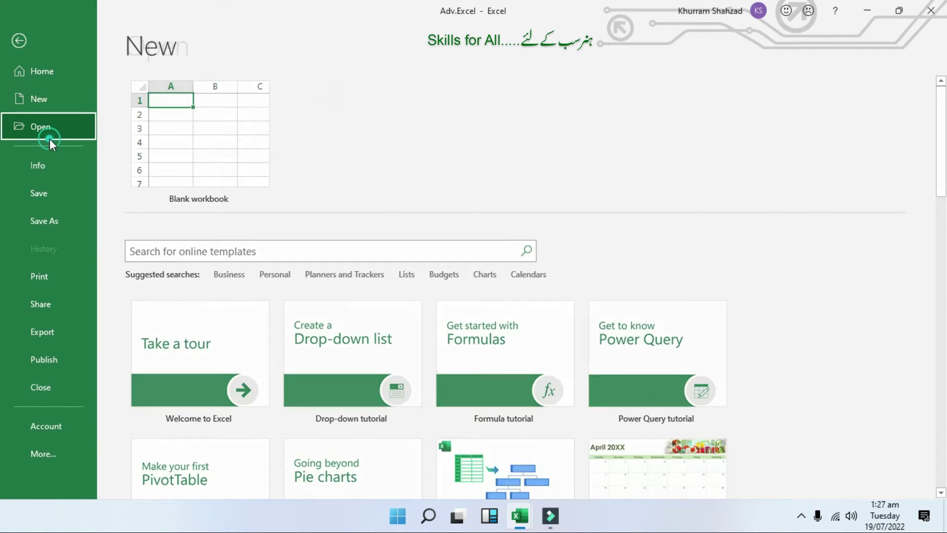
{"action": "left_click", "coordinate": [48, 77]}
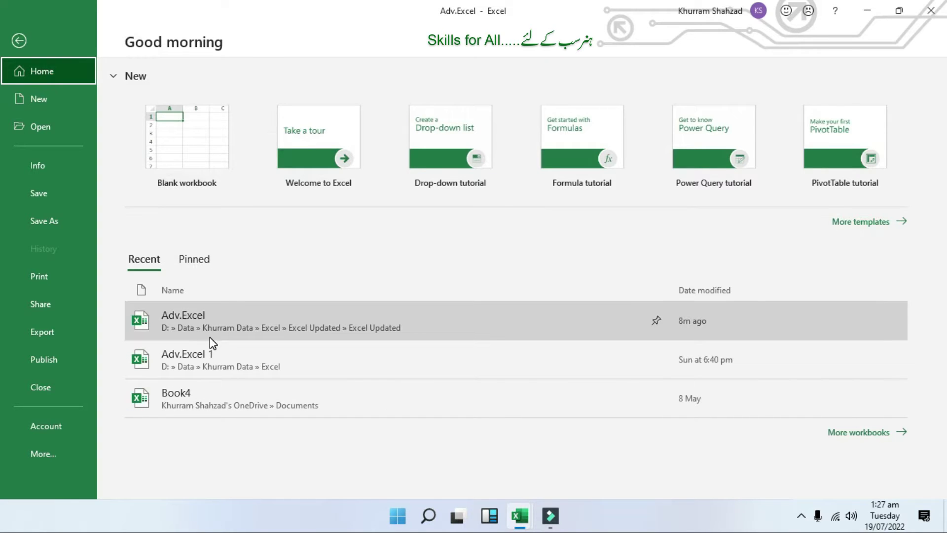
{"action": "left_click", "coordinate": [70, 101]}
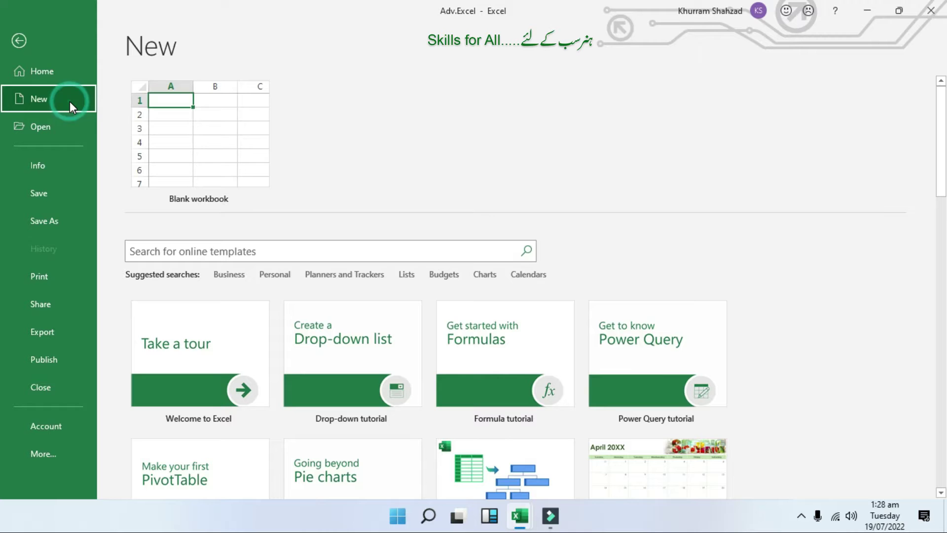
{"action": "left_click", "coordinate": [58, 126]}
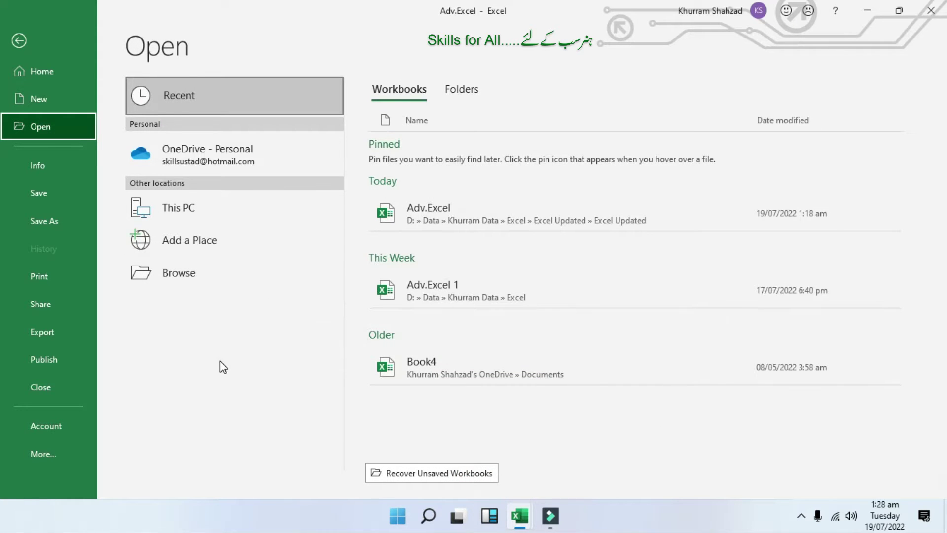
{"action": "left_click", "coordinate": [44, 99]}
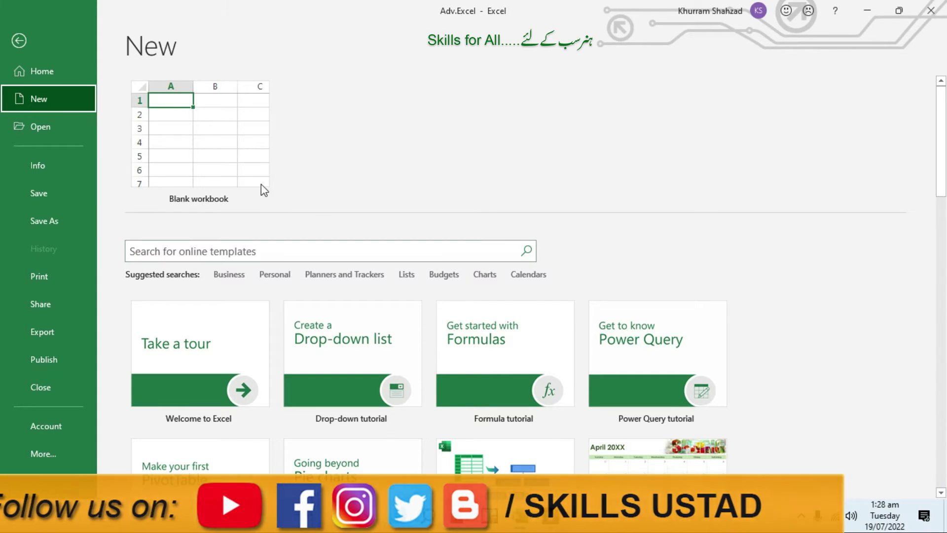
Step: Create a trial blank workbook Book4, close it, and return to the New template list
{"action": "left_click", "coordinate": [231, 137]}
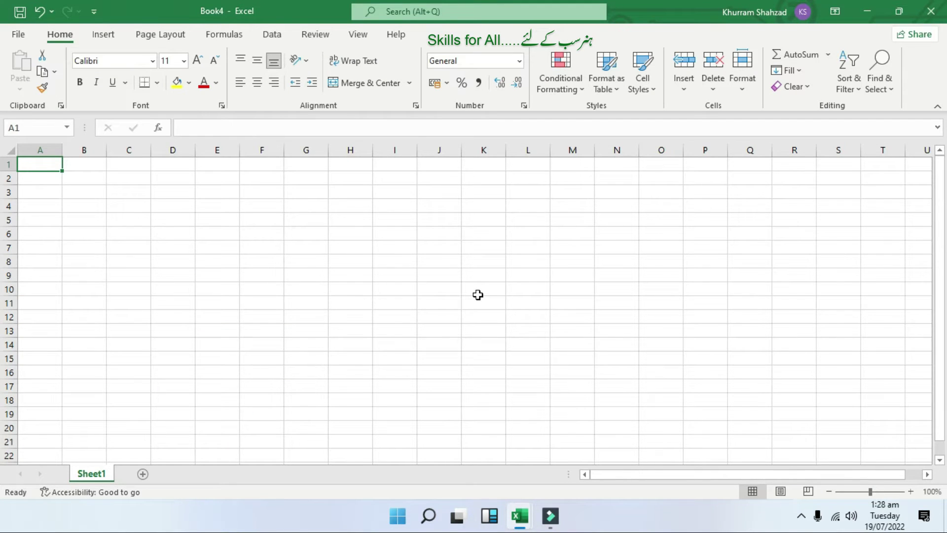
{"action": "left_click", "coordinate": [931, 11]}
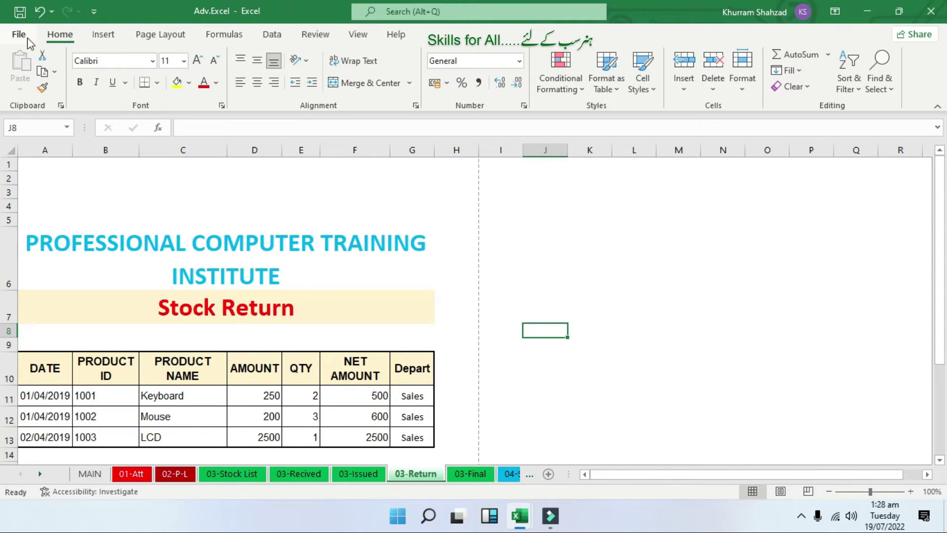
{"action": "left_click", "coordinate": [27, 38]}
{"action": "left_click", "coordinate": [45, 97]}
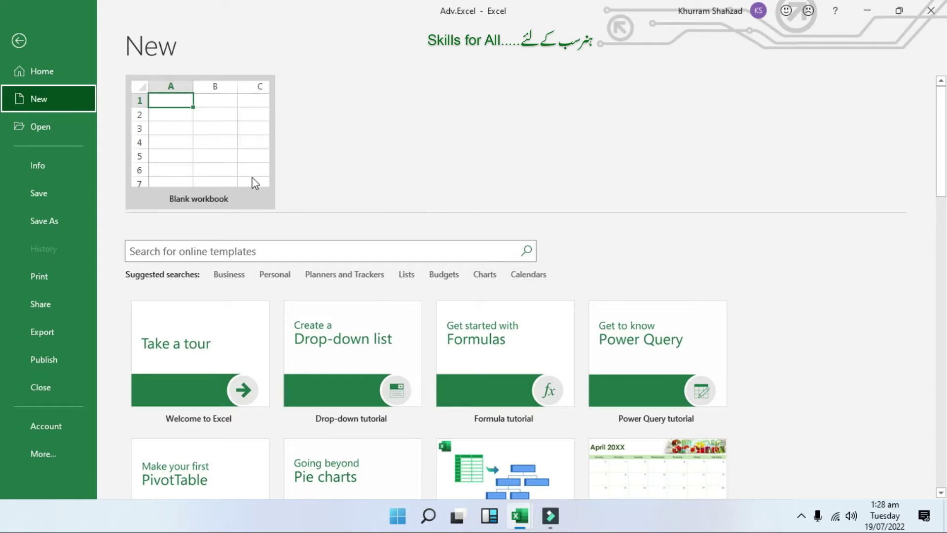
{"action": "scroll", "coordinate": [763, 269], "scroll_direction": "down", "scroll_amount": 2}
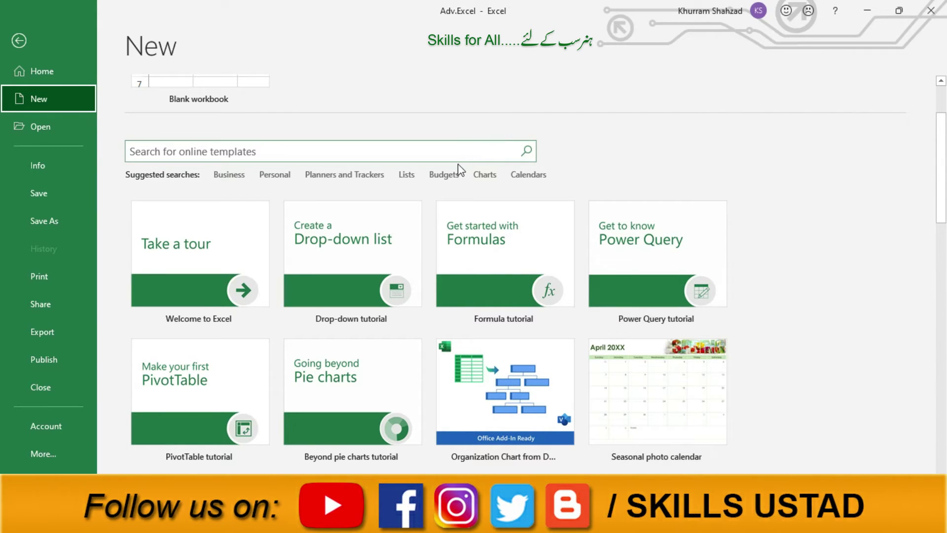
Step: Search templates for 'Budgets' and create a workbook from Personal monthly budget
{"action": "left_click", "coordinate": [447, 175]}
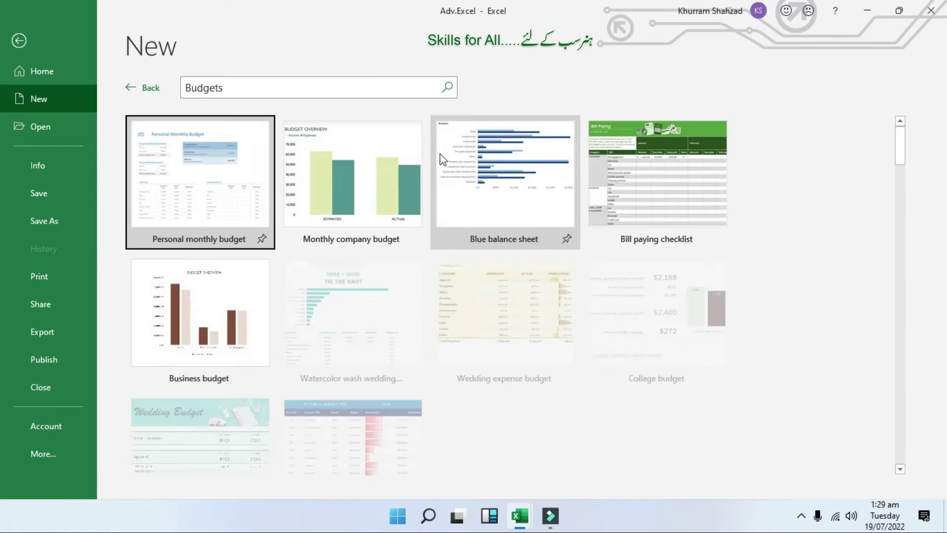
{"action": "left_click", "coordinate": [321, 92]}
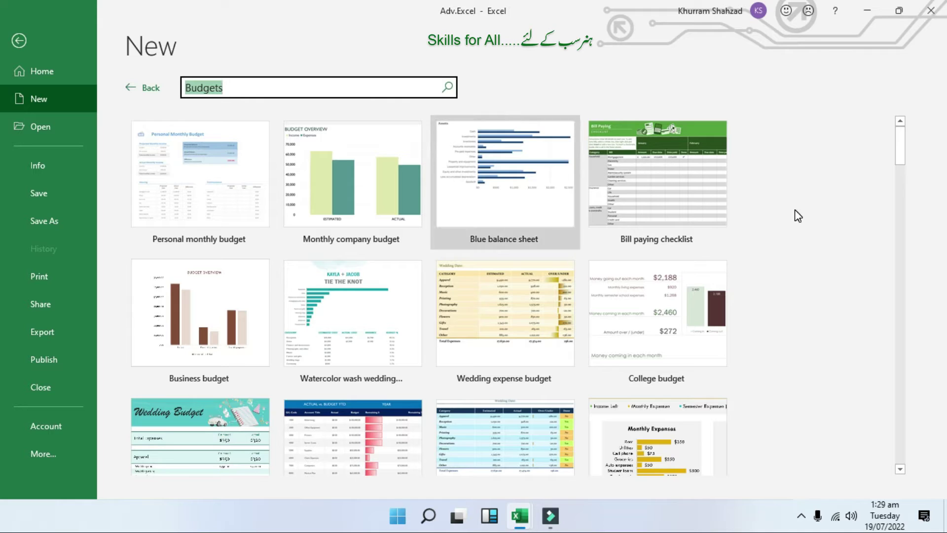
{"action": "scroll", "coordinate": [772, 205], "scroll_direction": "down", "scroll_amount": 1}
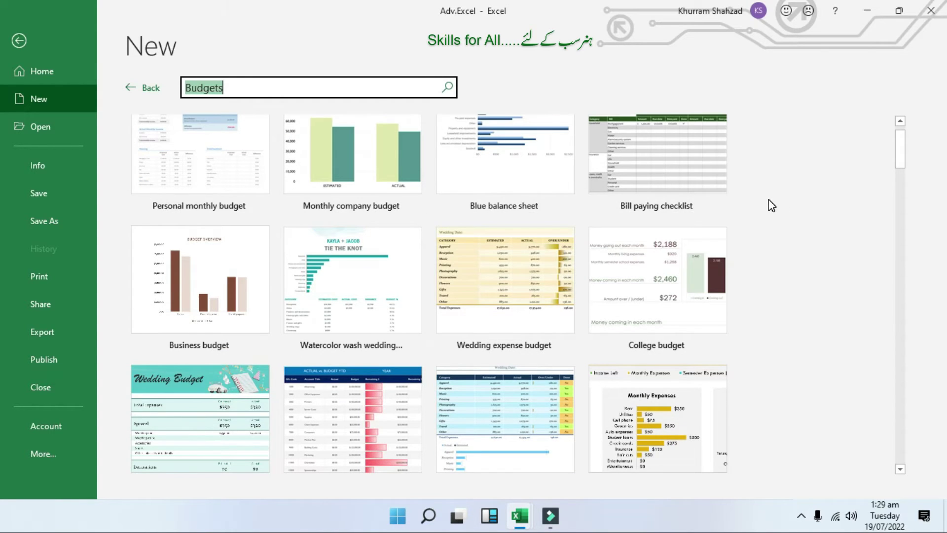
{"action": "left_click", "coordinate": [253, 155]}
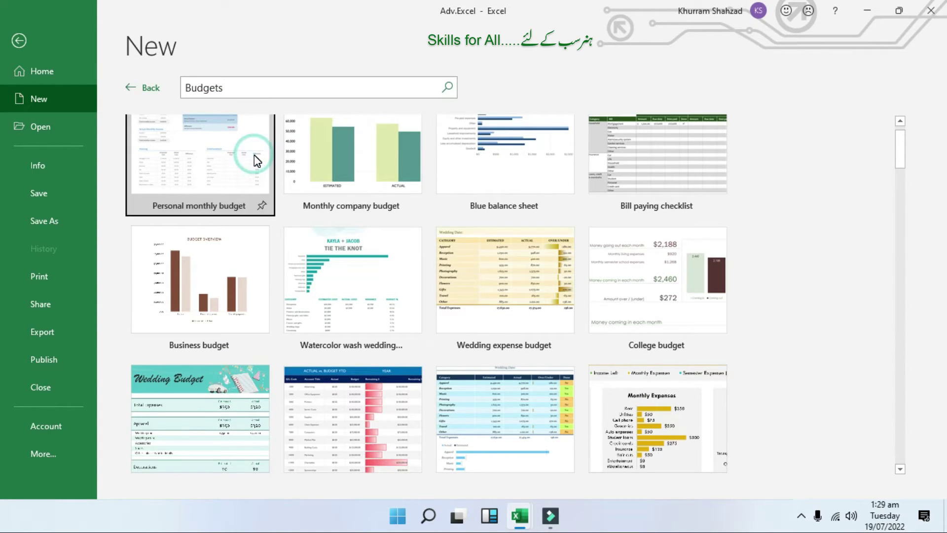
{"action": "left_click", "coordinate": [555, 341]}
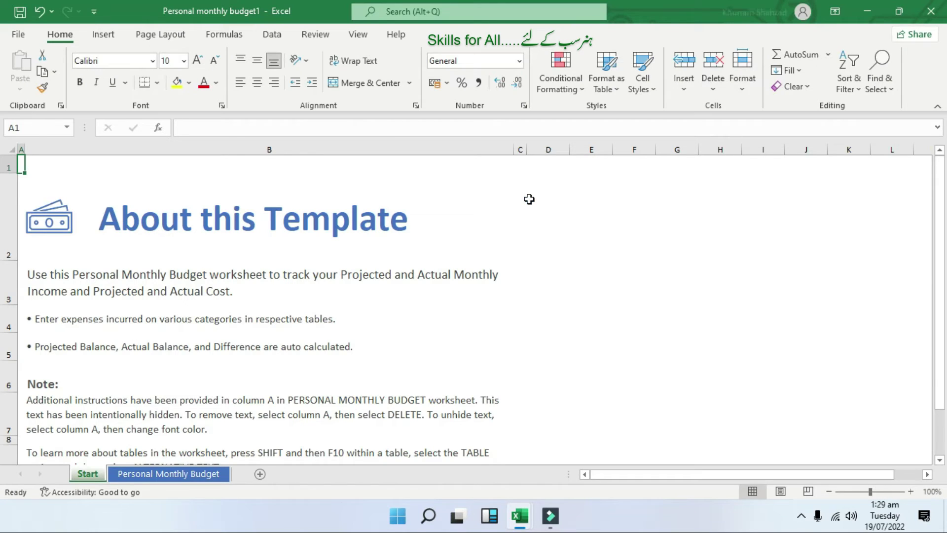
Step: Review the Personal Monthly Budget sheet's costs, selecting the Phone projected cost in C17
{"action": "left_click", "coordinate": [182, 475]}
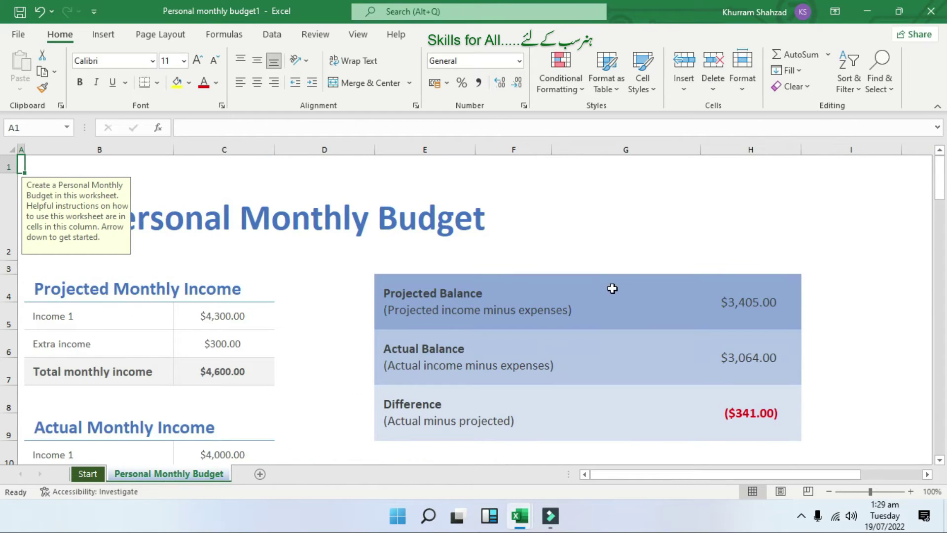
{"action": "scroll", "coordinate": [616, 288], "scroll_direction": "down", "scroll_amount": 4}
{"action": "left_click", "coordinate": [247, 299]}
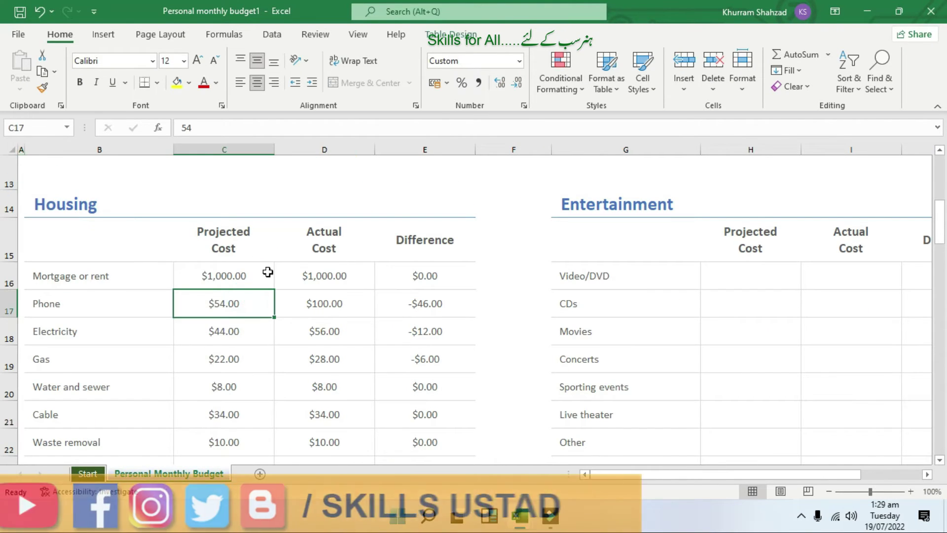
{"action": "scroll", "coordinate": [620, 361], "scroll_direction": "down", "scroll_amount": 1}
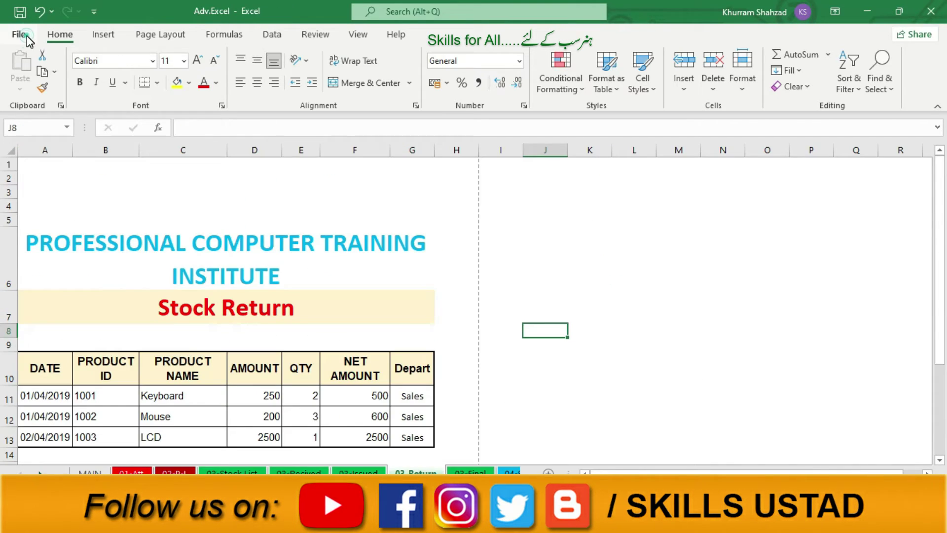
{"action": "left_click", "coordinate": [20, 34]}
Step: Open the password-protected PAYROLL workbook from the Excel Updated folder, entering its password
{"action": "left_click", "coordinate": [49, 124]}
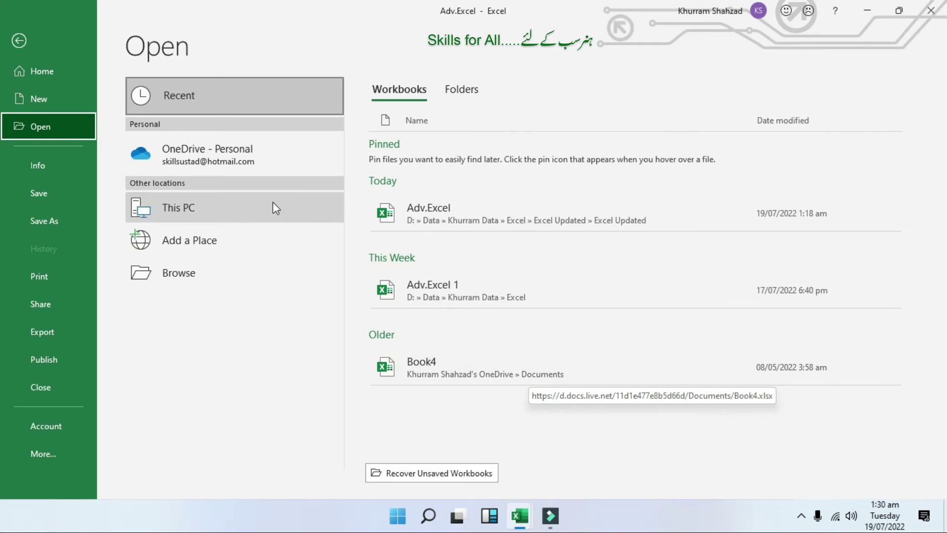
{"action": "left_click", "coordinate": [195, 281]}
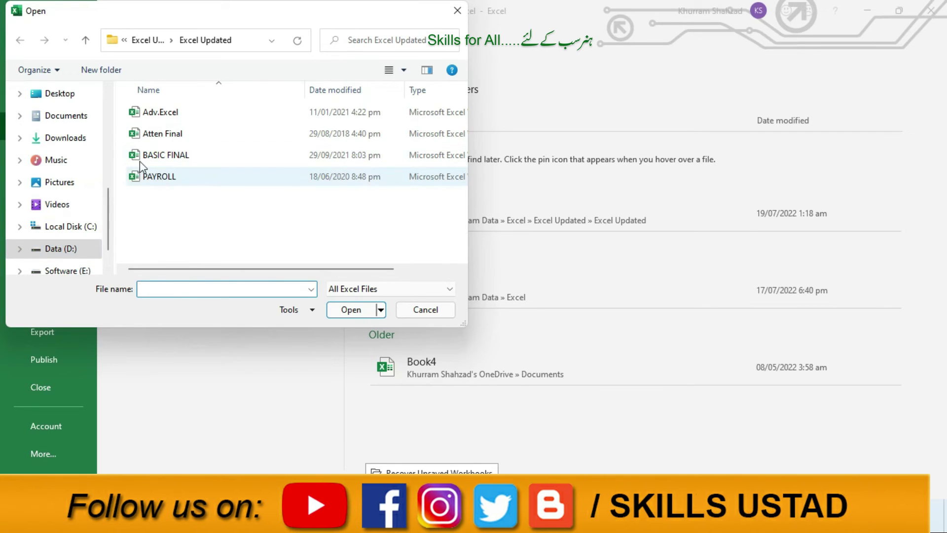
{"action": "left_click", "coordinate": [162, 179]}
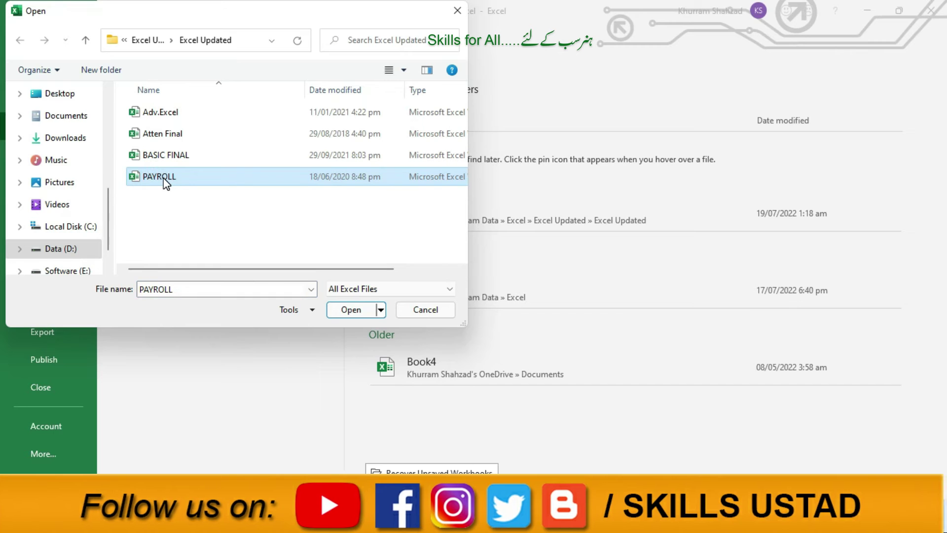
{"action": "left_click", "coordinate": [349, 311]}
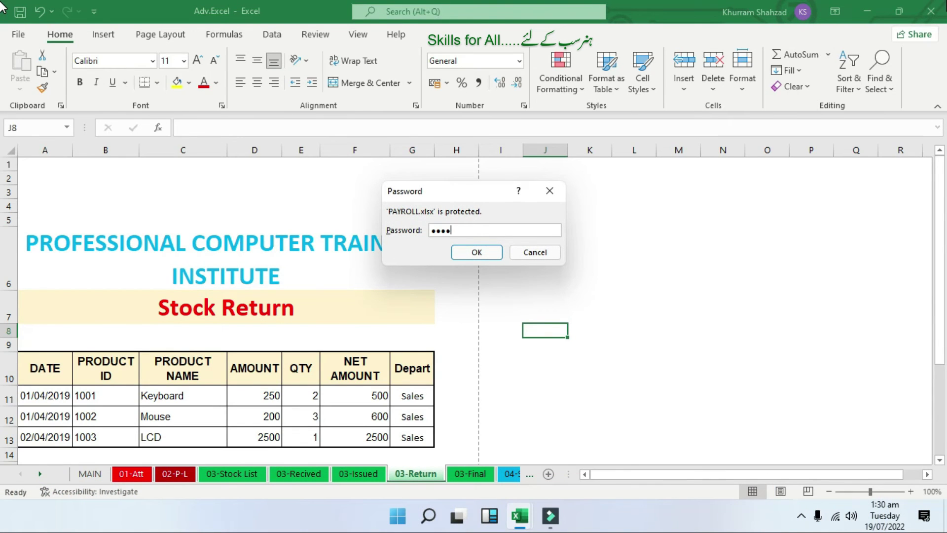
{"action": "key", "text": "Return"}
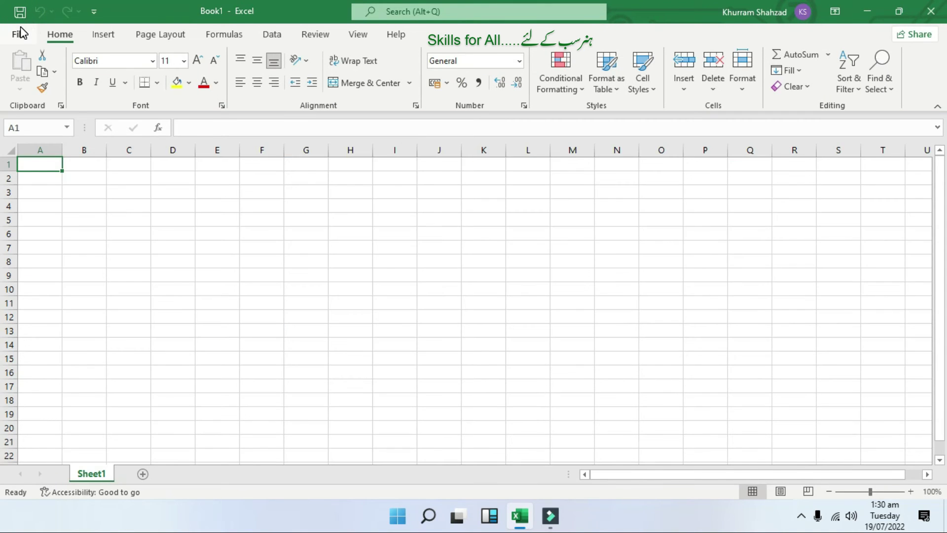
Step: View workbook 123's Info and Save As pages, then its Print preview with Microsoft Print to PDF
{"action": "left_click", "coordinate": [20, 30]}
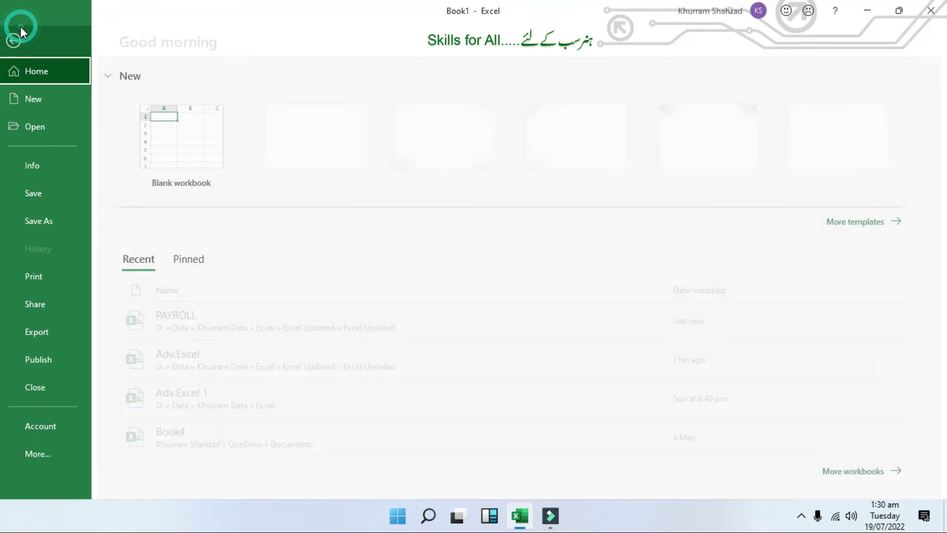
{"action": "left_click", "coordinate": [40, 163]}
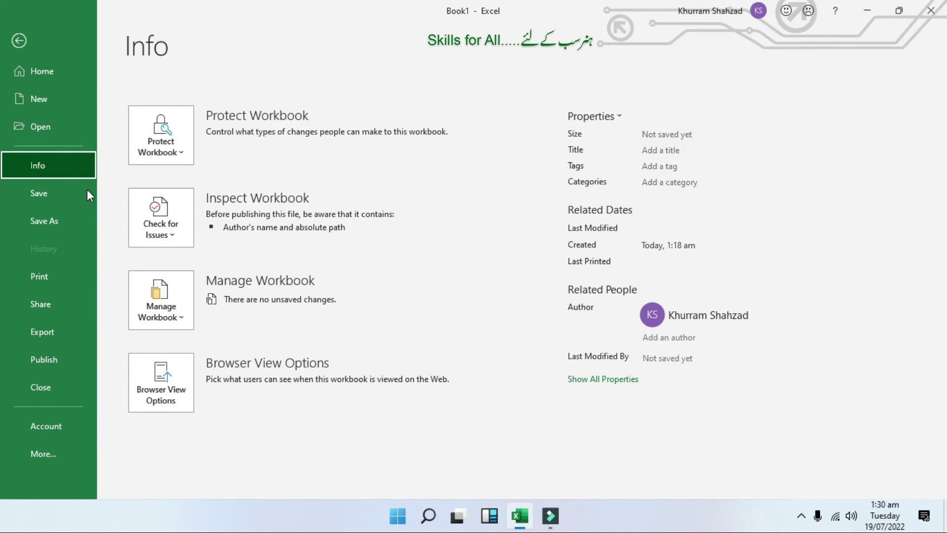
{"action": "left_click", "coordinate": [64, 197]}
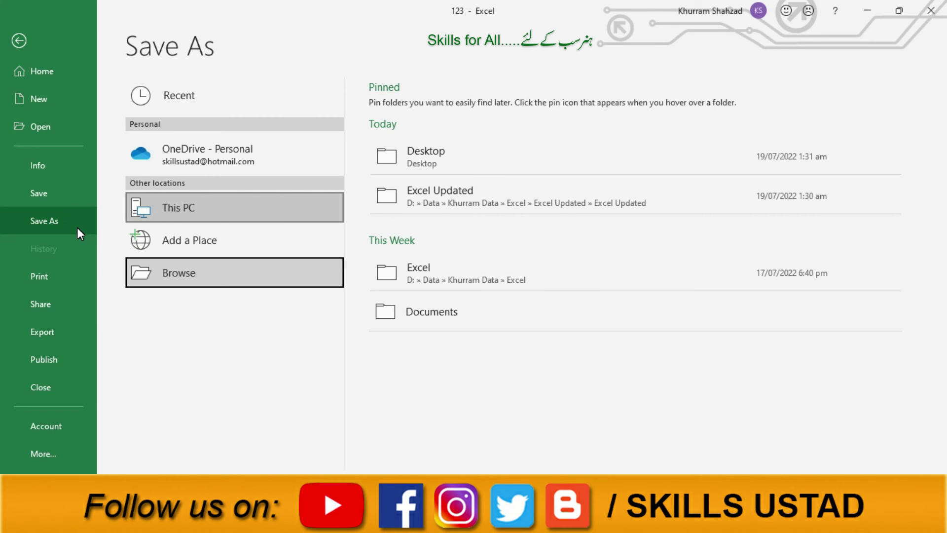
{"action": "left_click", "coordinate": [33, 275]}
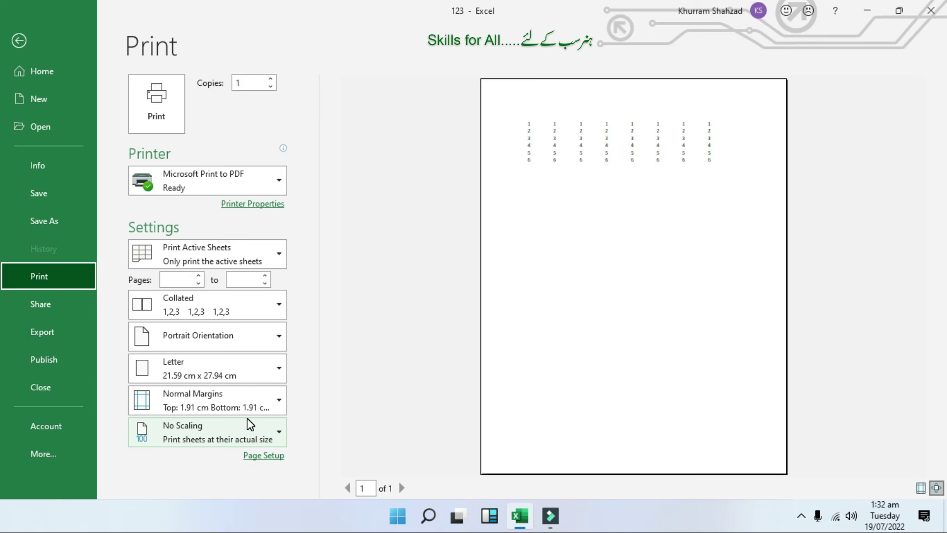
Step: View the Share, Export and Publish pages, then close workbook 123
{"action": "left_click", "coordinate": [53, 308]}
{"action": "left_click", "coordinate": [56, 333]}
{"action": "left_click", "coordinate": [59, 357]}
{"action": "left_click", "coordinate": [57, 387]}
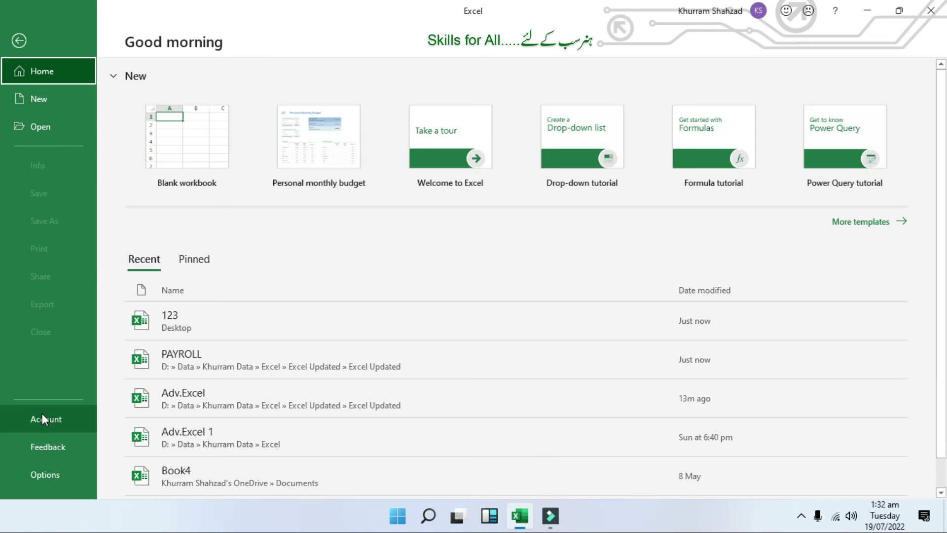